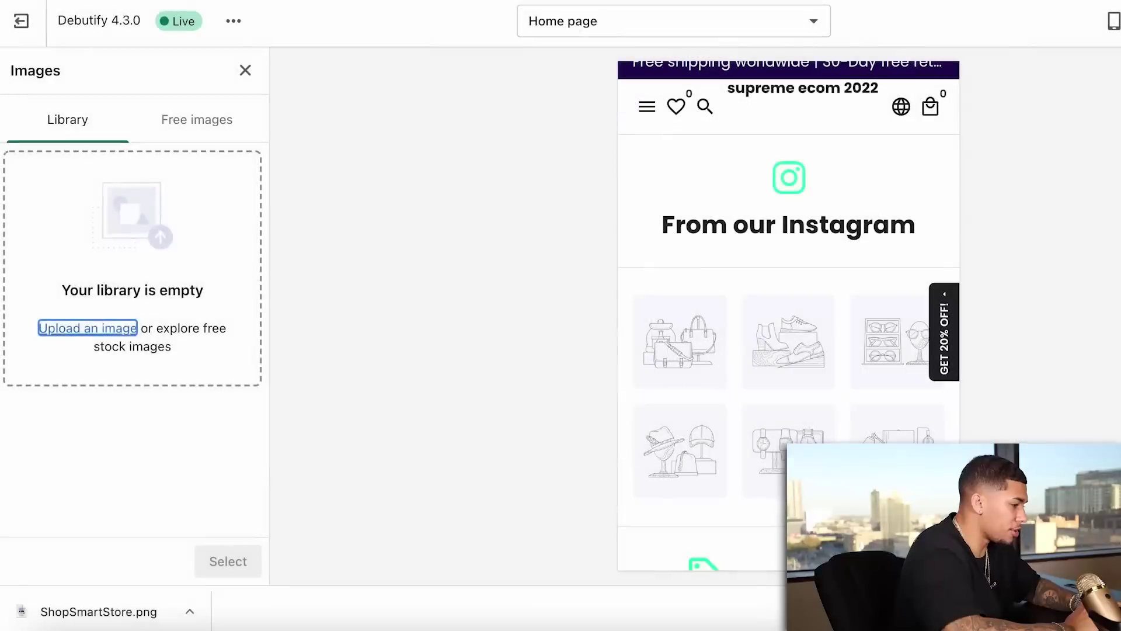
Assign the ShopSmart Store logo image to the header's inverted and mobile logo slots.
scroll(167, 406, down, 1)
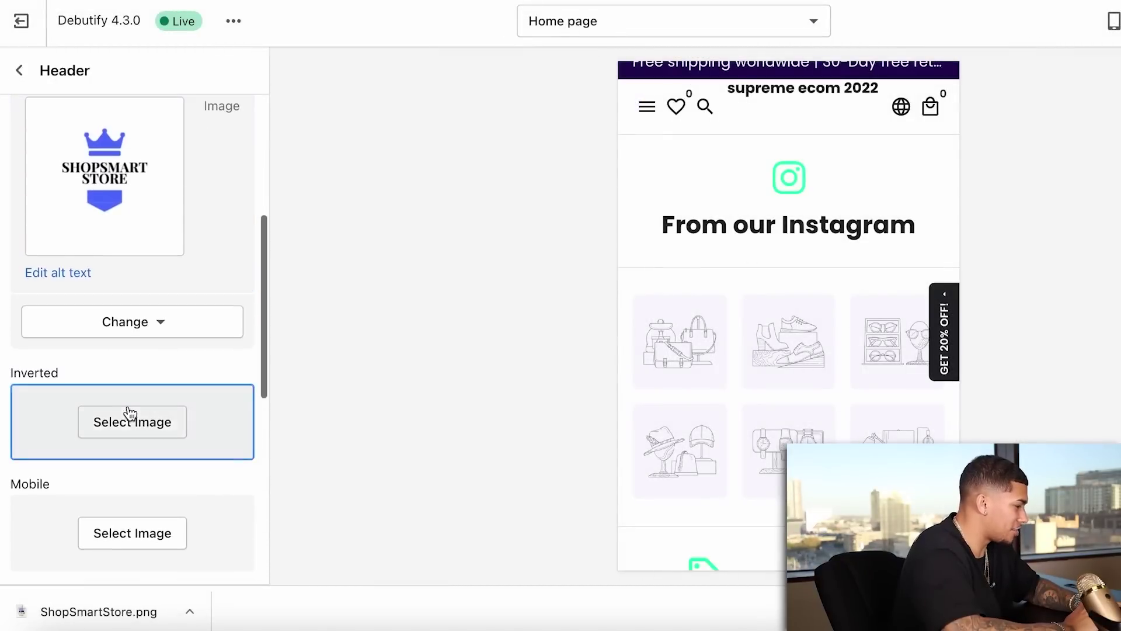
click(129, 416)
click(248, 70)
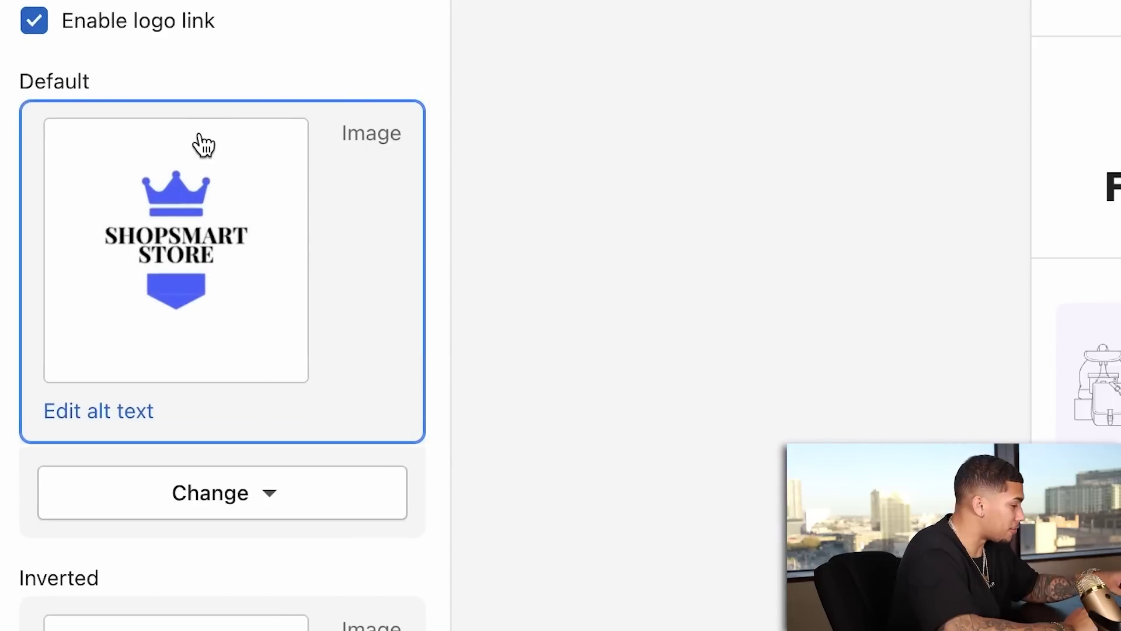
scroll(203, 144, down, 10)
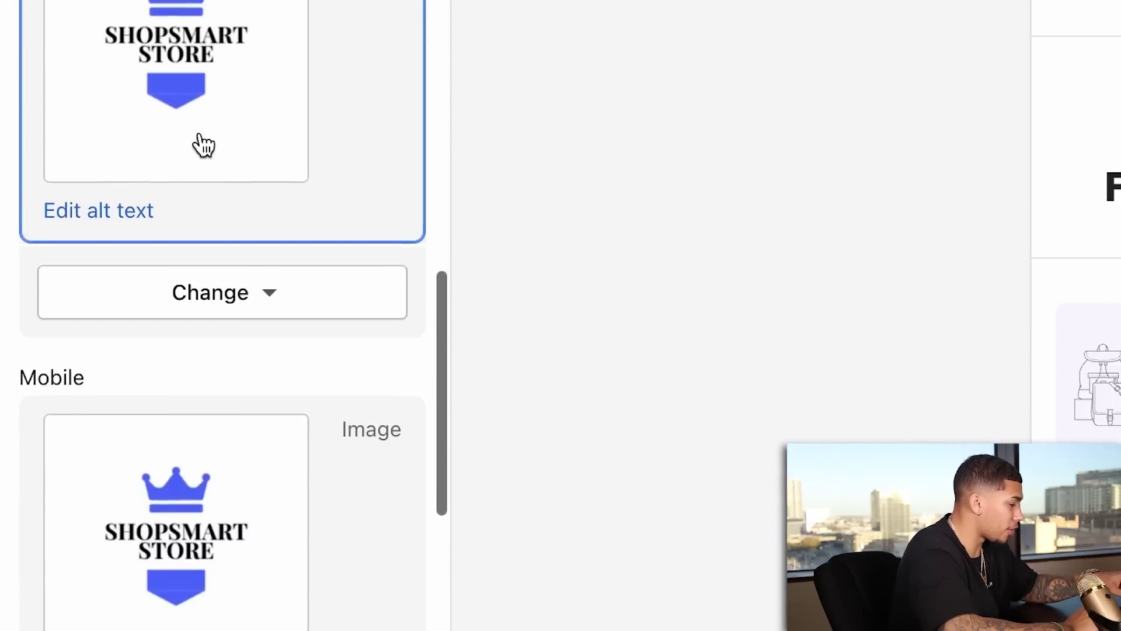
scroll(200, 135, down, 1)
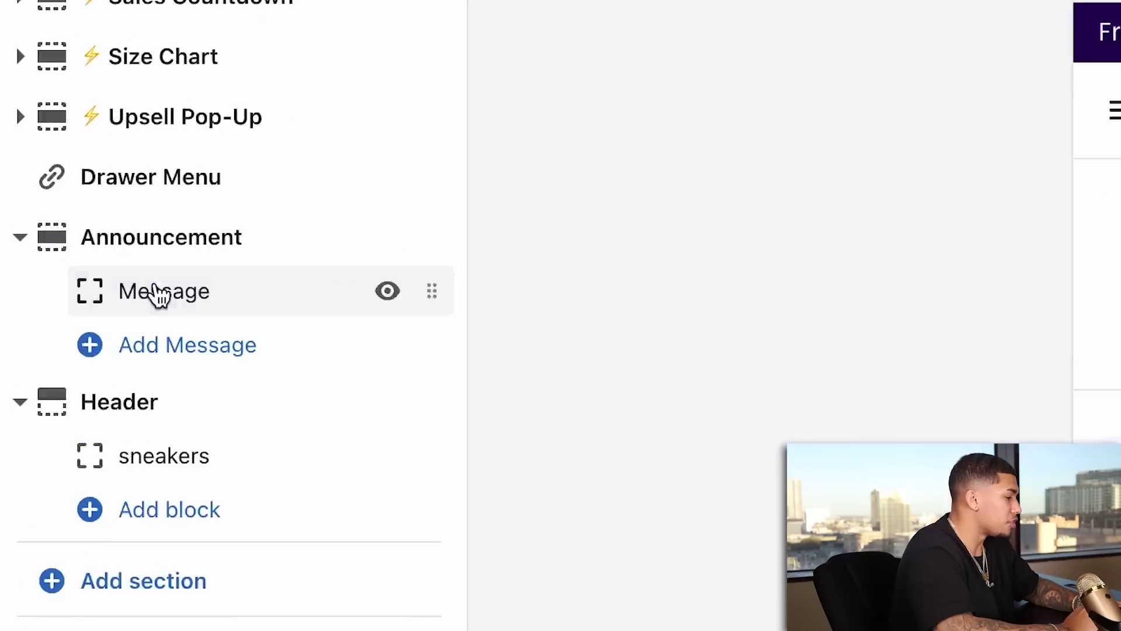
Replace the announcement message with text beginning "FREE WORLDWIDE SHIPPING - SALE ENDING" and save the theme.
click(85, 226)
drag(183, 297, 52, 248)
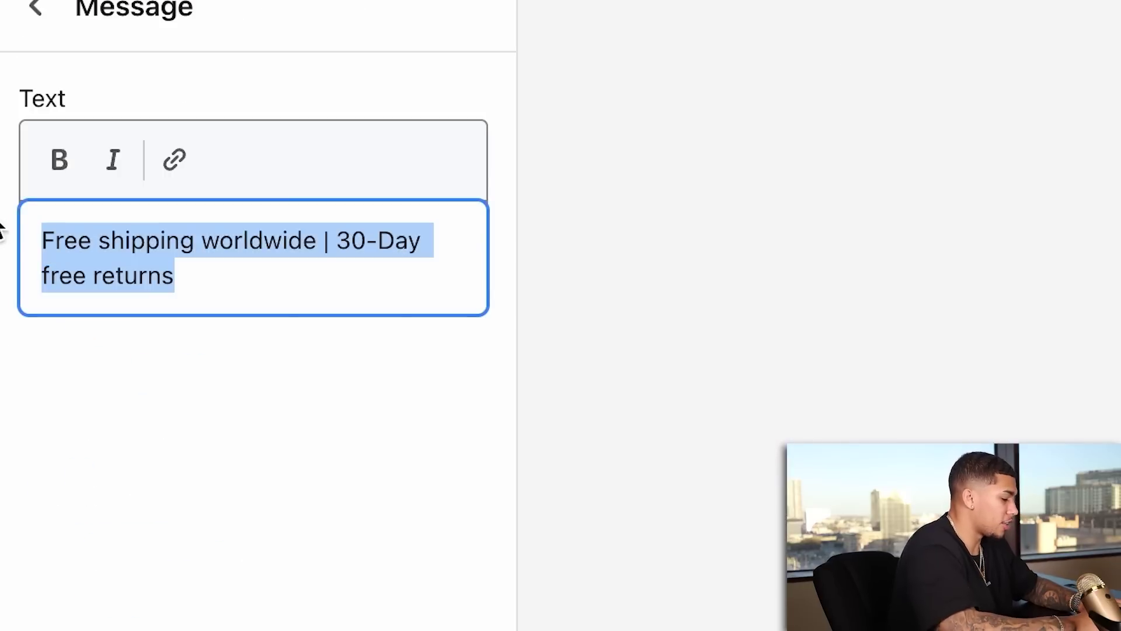
text(FR)
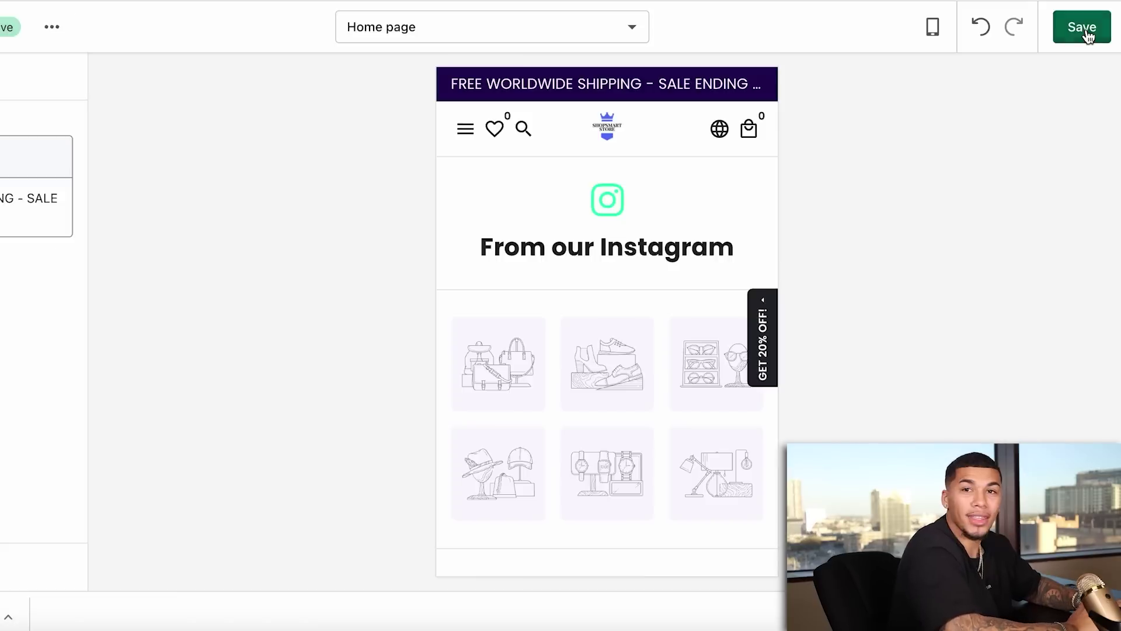
click(1079, 28)
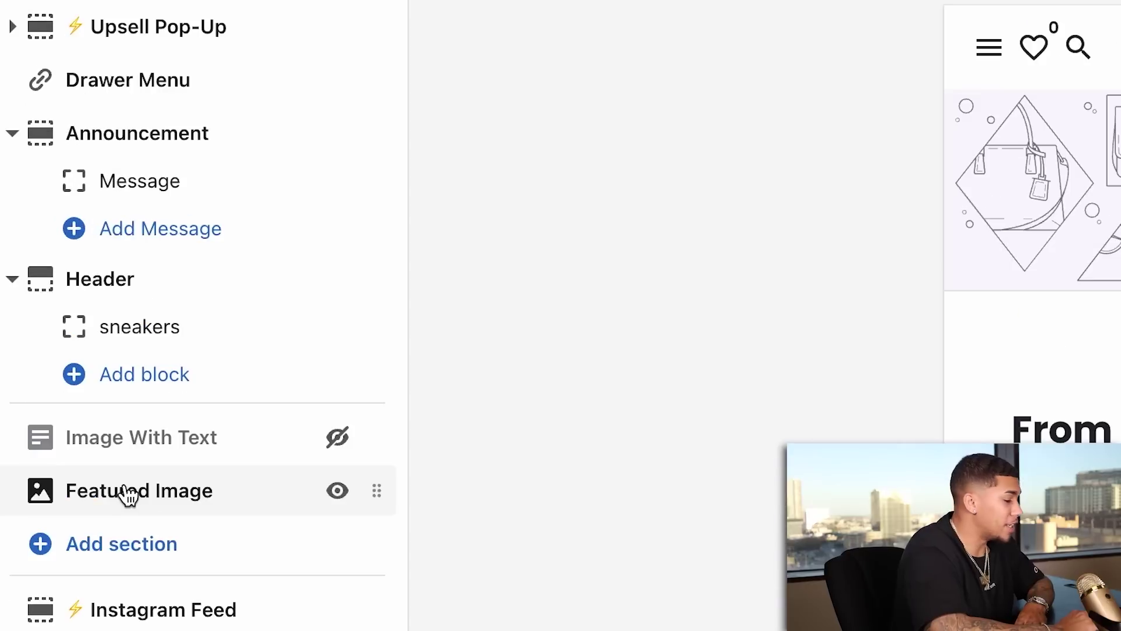
Set the Featured Image section's picture to the night-time city street photo from the free Staff Favorites images.
click(127, 495)
click(186, 358)
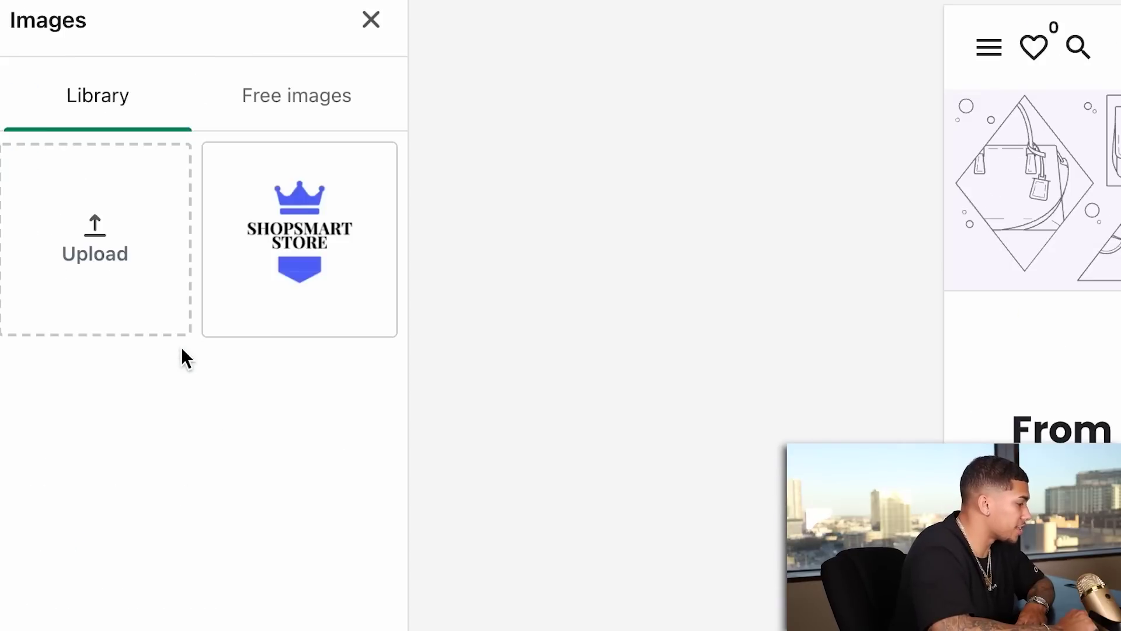
click(311, 89)
scroll(165, 416, down, 2)
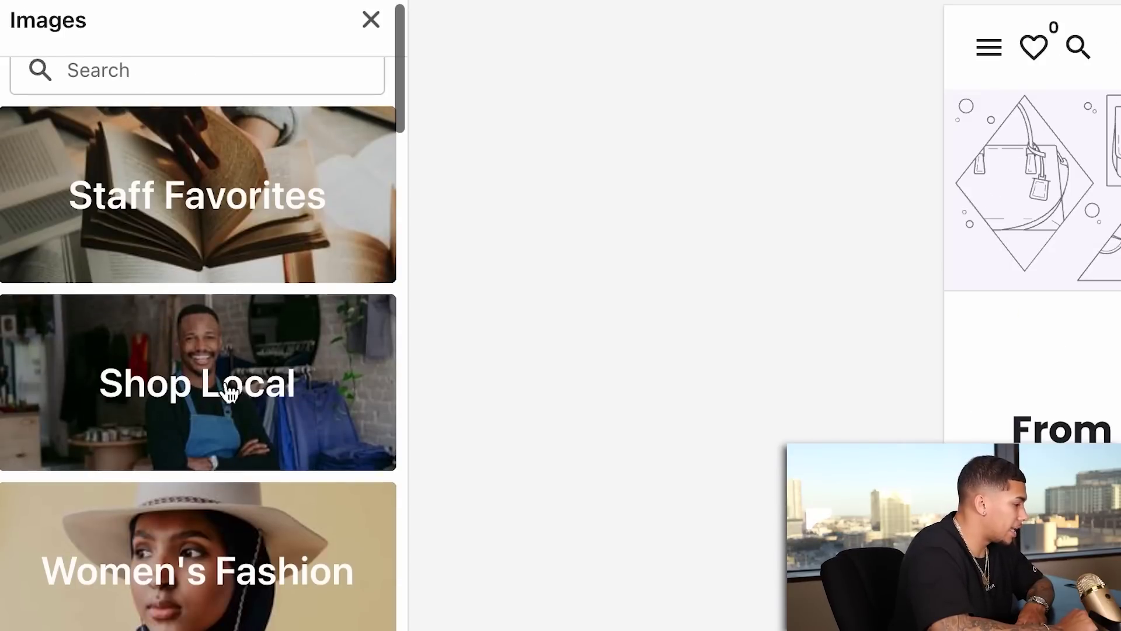
click(183, 216)
scroll(205, 483, down, 10)
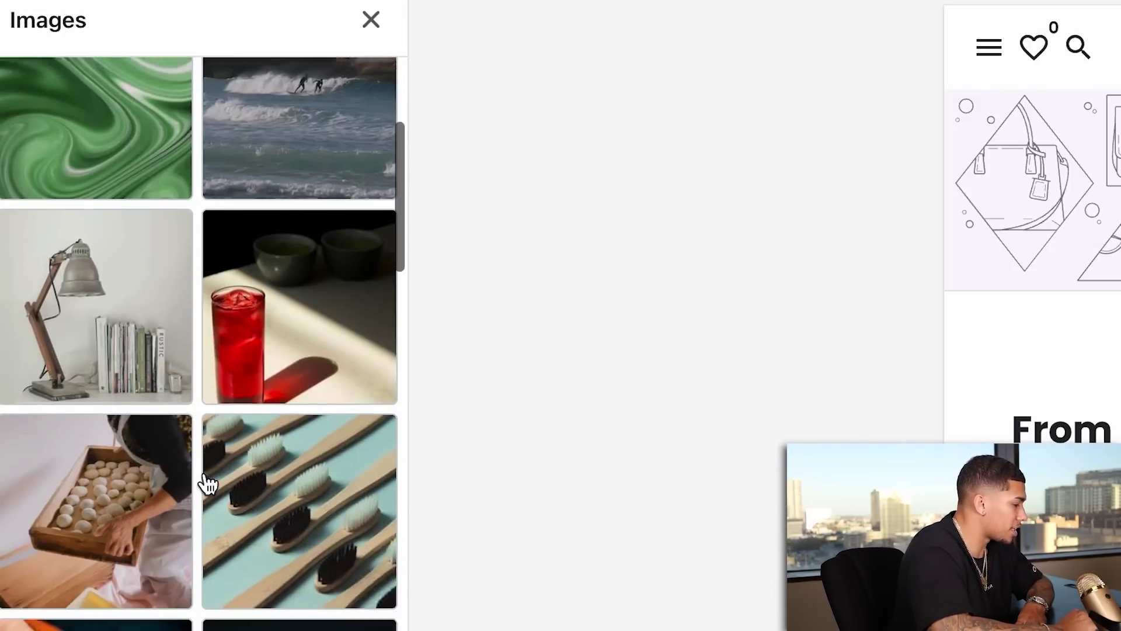
scroll(208, 483, down, 8)
click(178, 400)
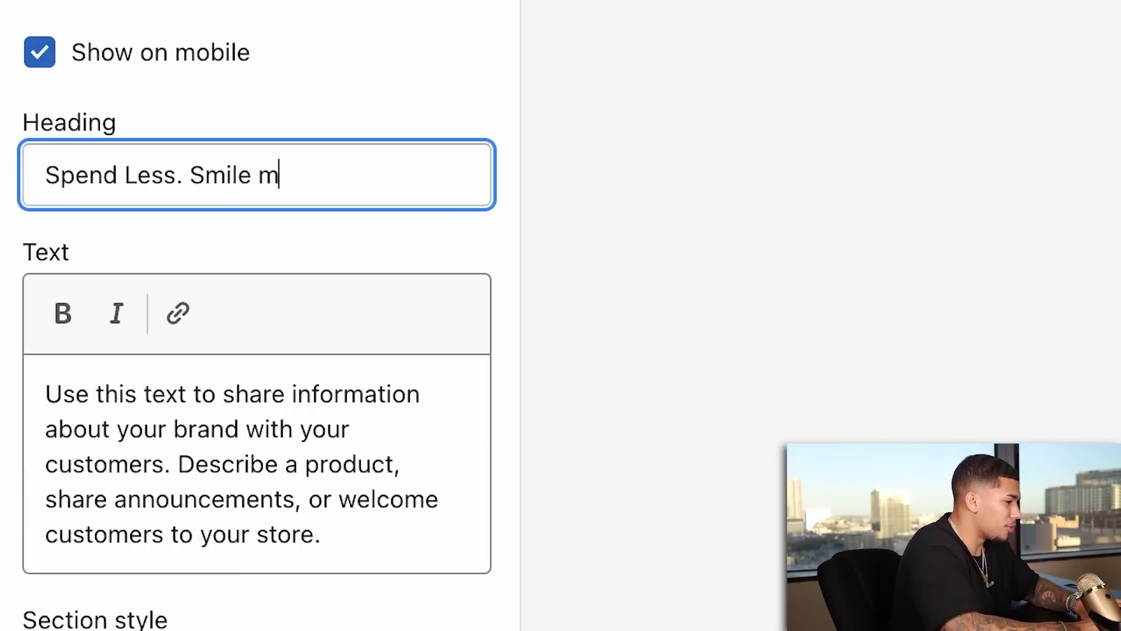
Set the Featured Content heading to "Spend Less. Smile More." and write a text about ShopSmartStore focusing on customer happiness and enjoyable products.
text(ere at Sho)
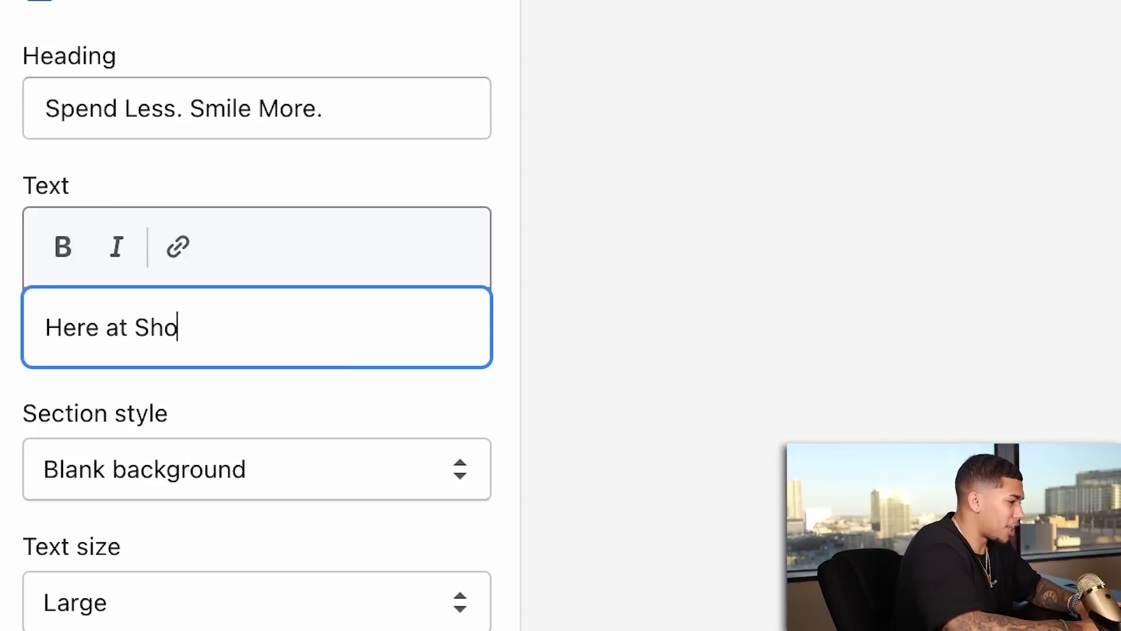
text(psmartStore we focus on the happiness)
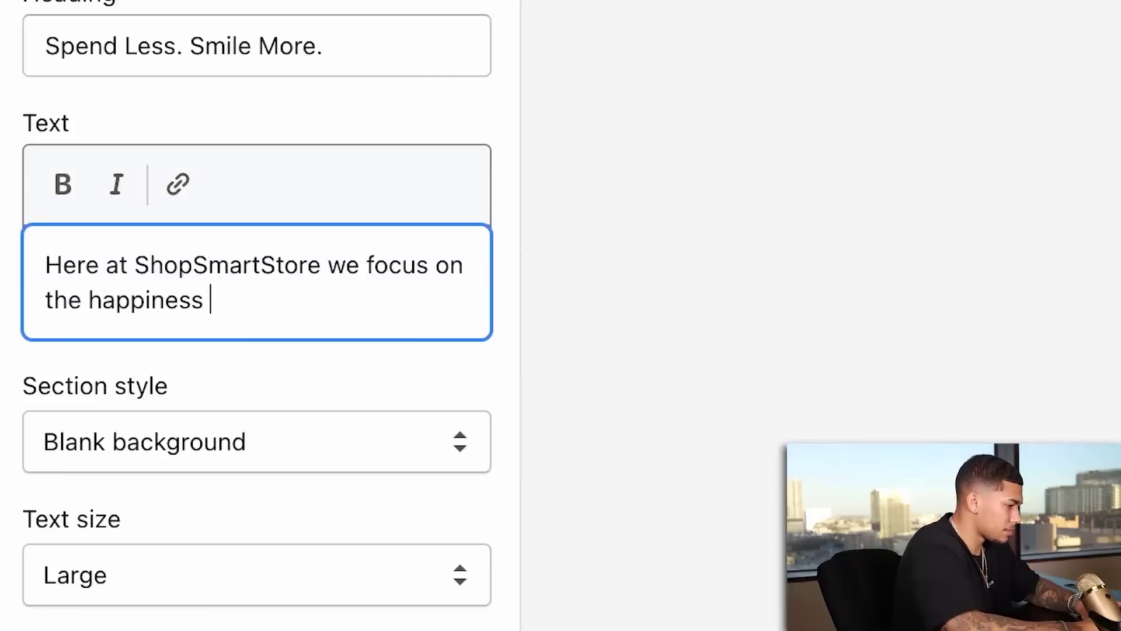
text(ducts that you can enjoy today. Make sure to leave a review so you can be apaft of)
Replace the closing review sentence of the Featured Content text with "Winter Sale Ending Soon" in bold.
drag(216, 440, 68, 415)
key(BackSpace)
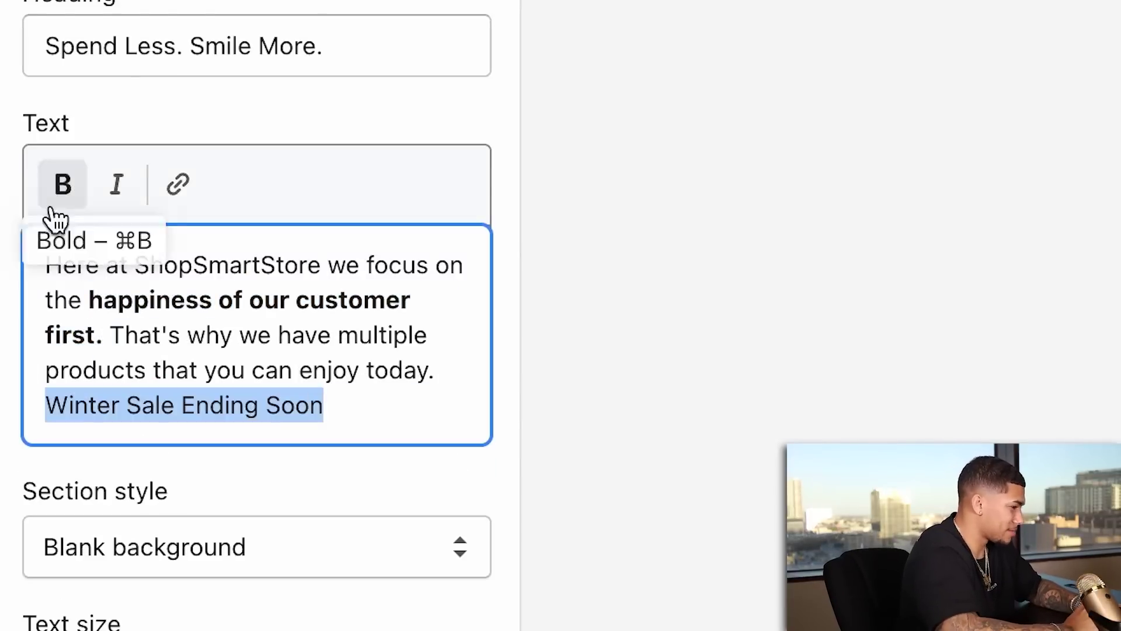
click(53, 204)
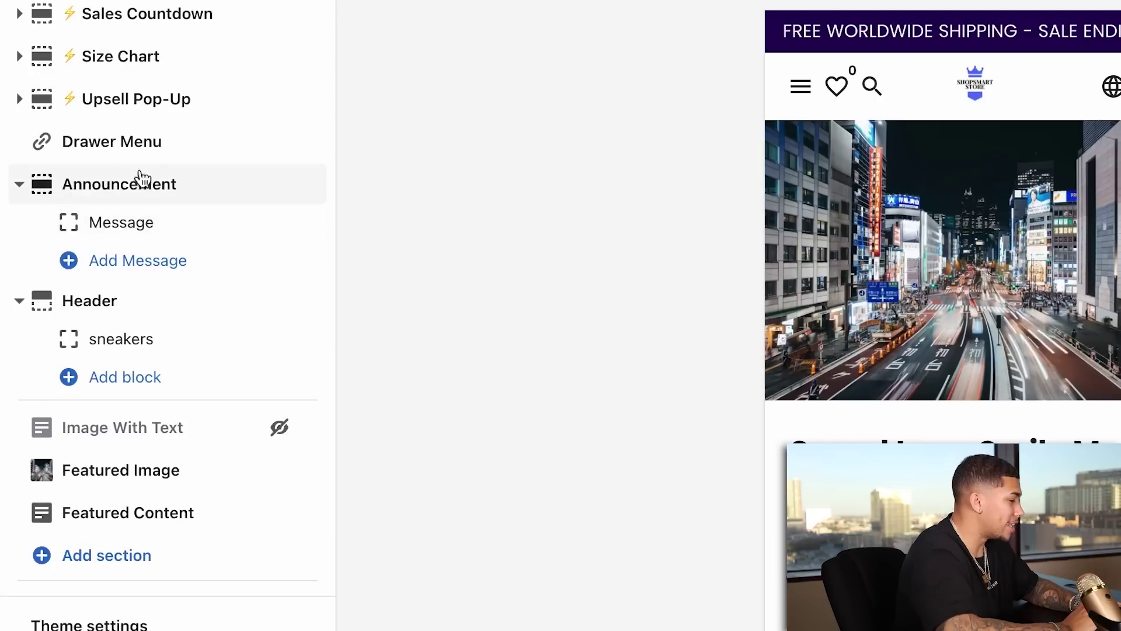
Add a Featured Product section showing the CombatTouch™ Tactical Gloves, plus a Newsletter section, to the home page.
scroll(158, 312, down, 3)
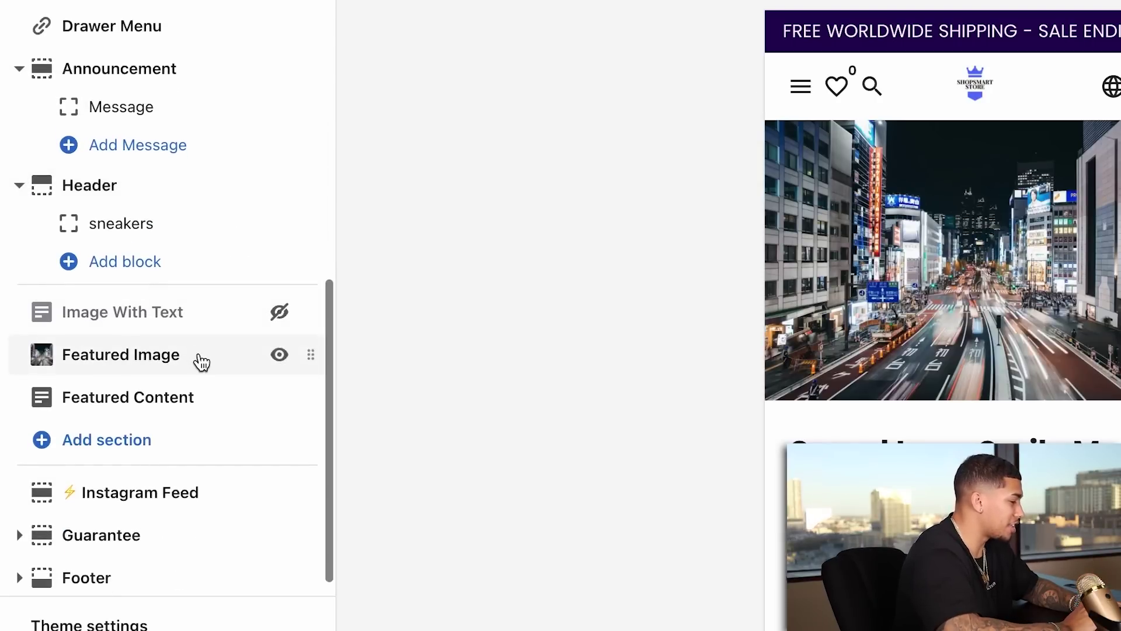
scroll(146, 397, down, 1)
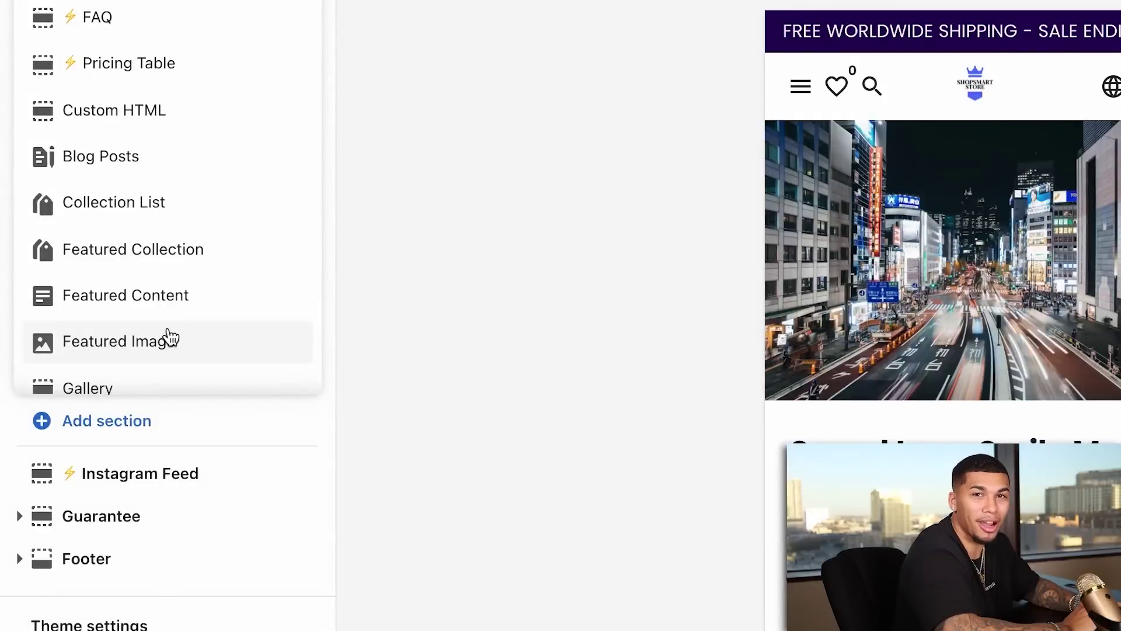
click(111, 432)
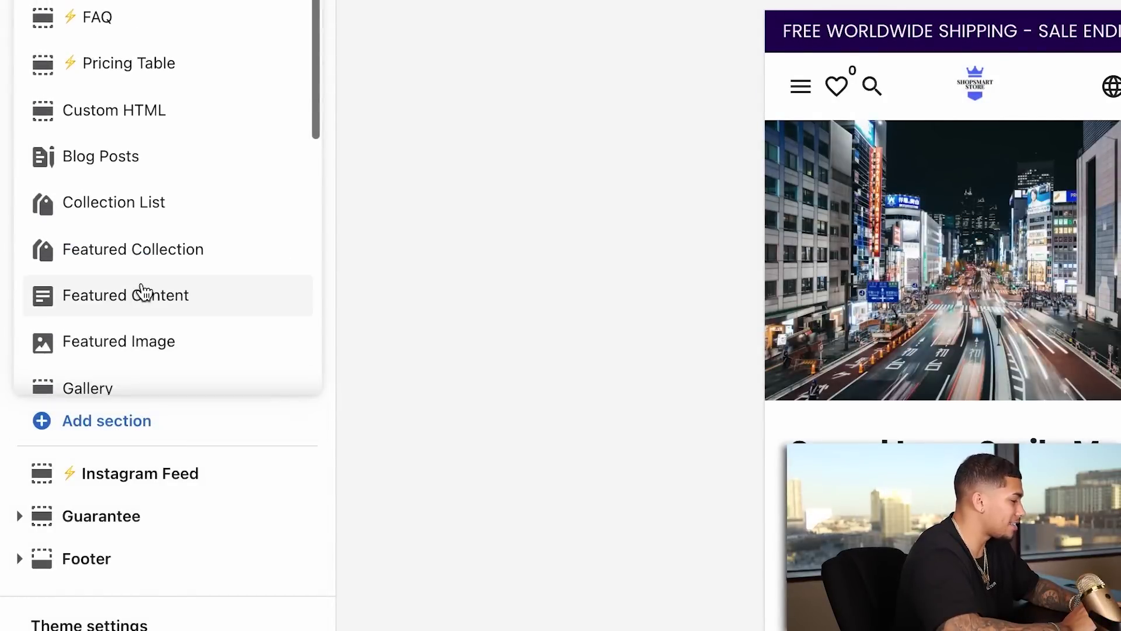
scroll(144, 293, down, 10)
scroll(125, 221, up, 2)
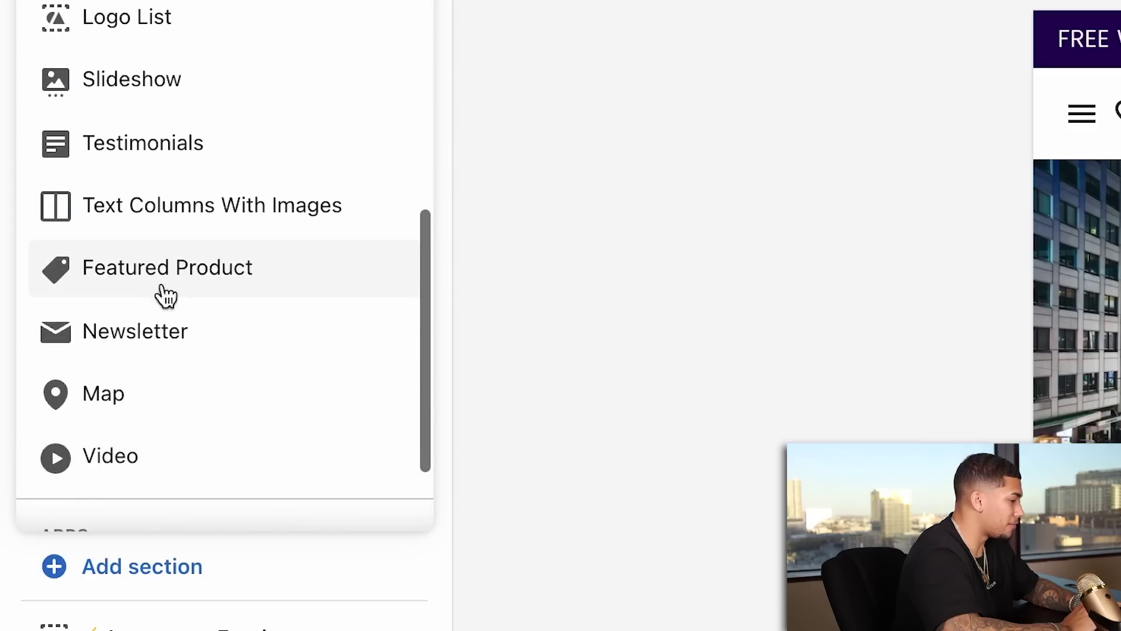
click(166, 292)
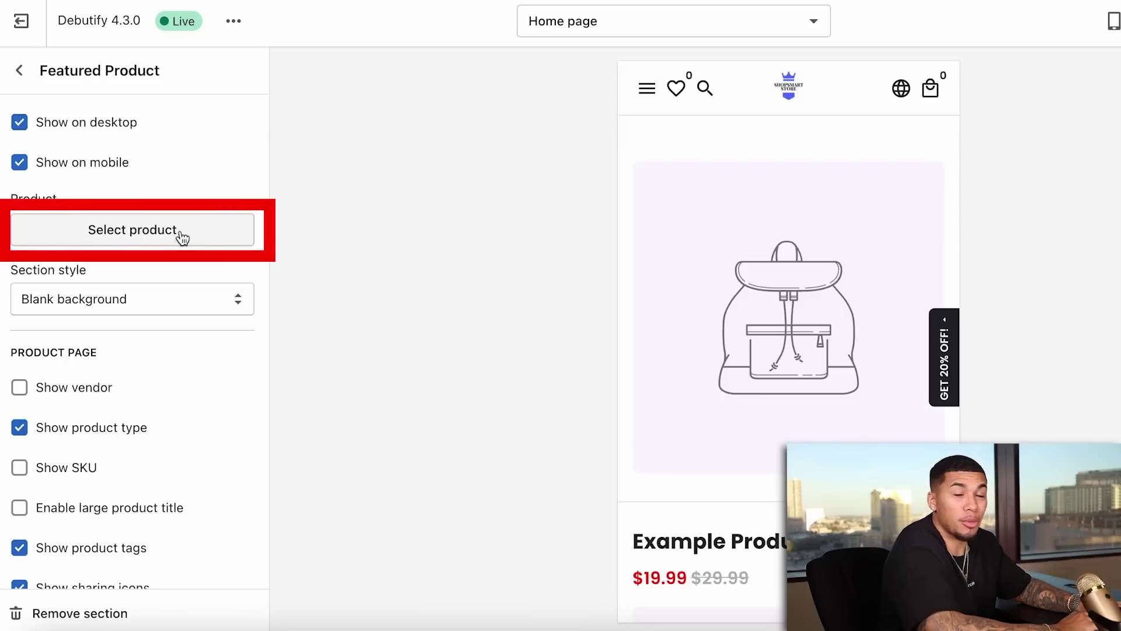
click(173, 235)
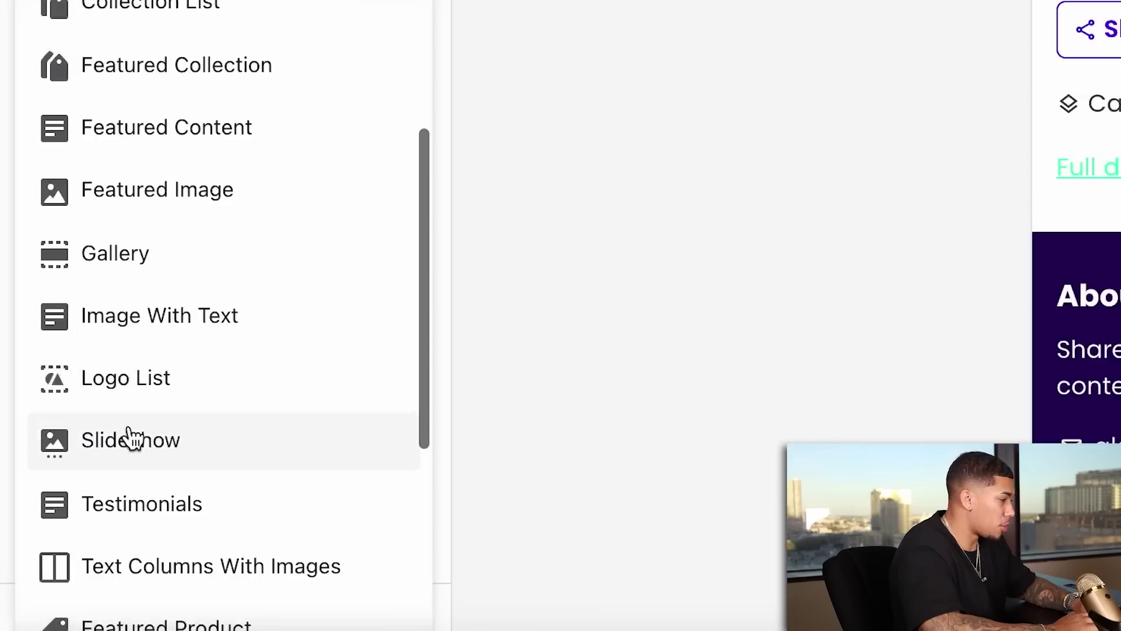
scroll(130, 438, down, 5)
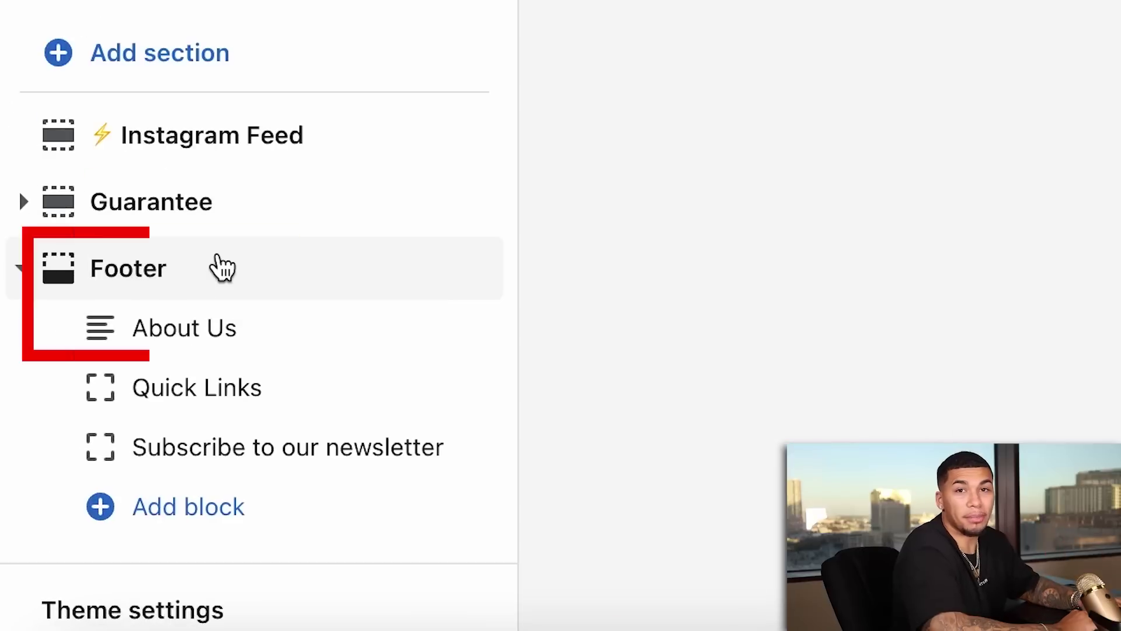
Fill the footer's About Us block with the ShopSmart Store logo and the customer service contact text, and hide the Quick Links block.
click(178, 338)
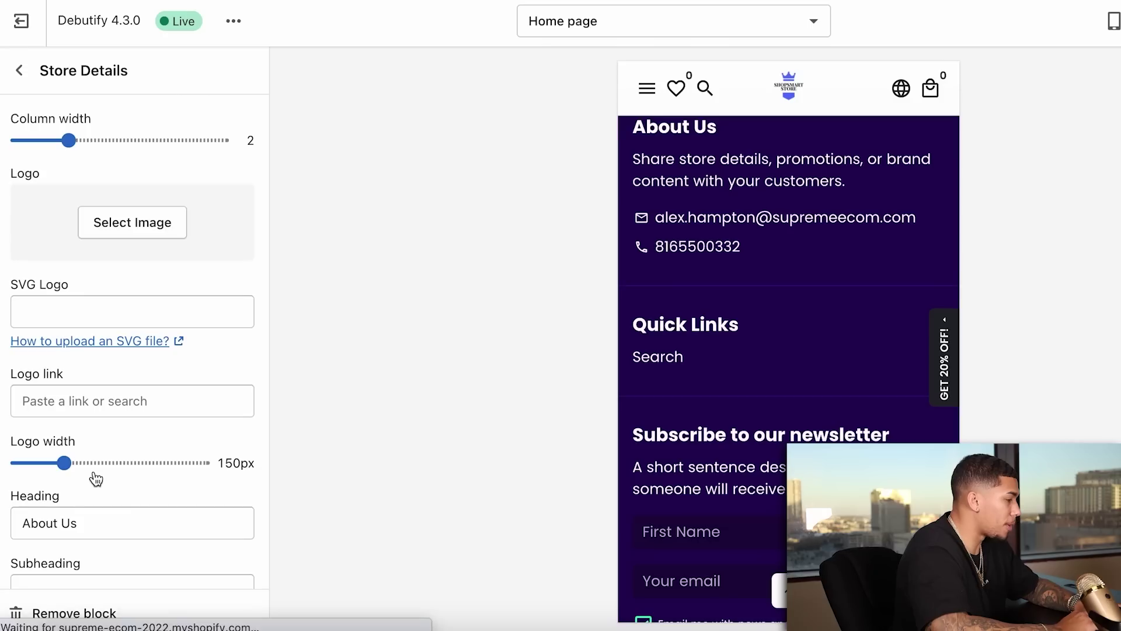
click(136, 237)
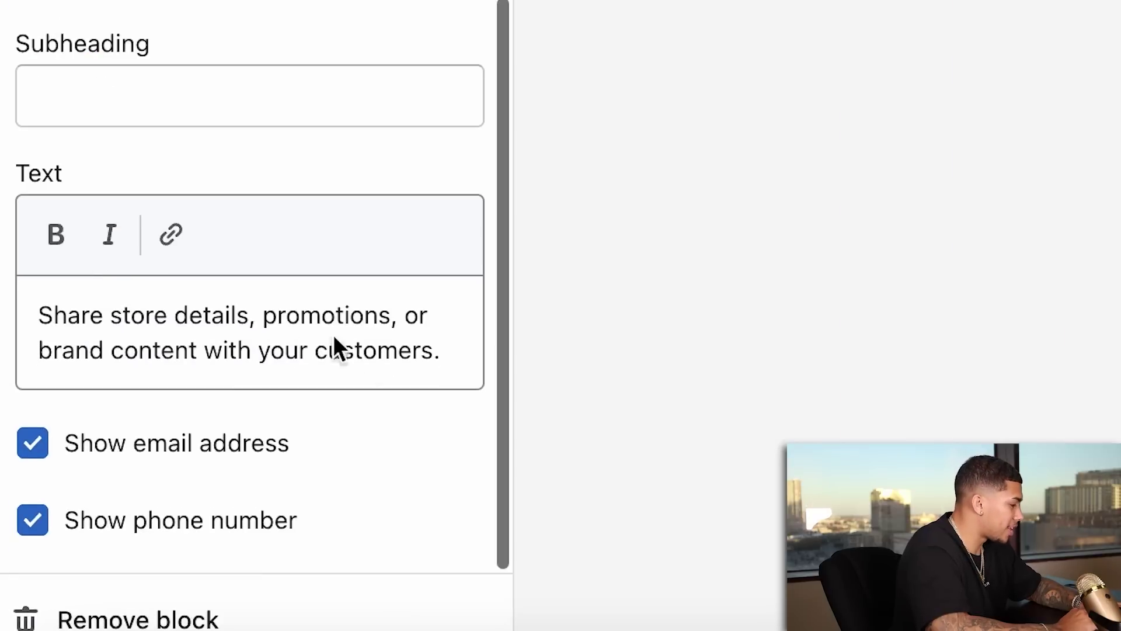
drag(439, 350, 0, 260)
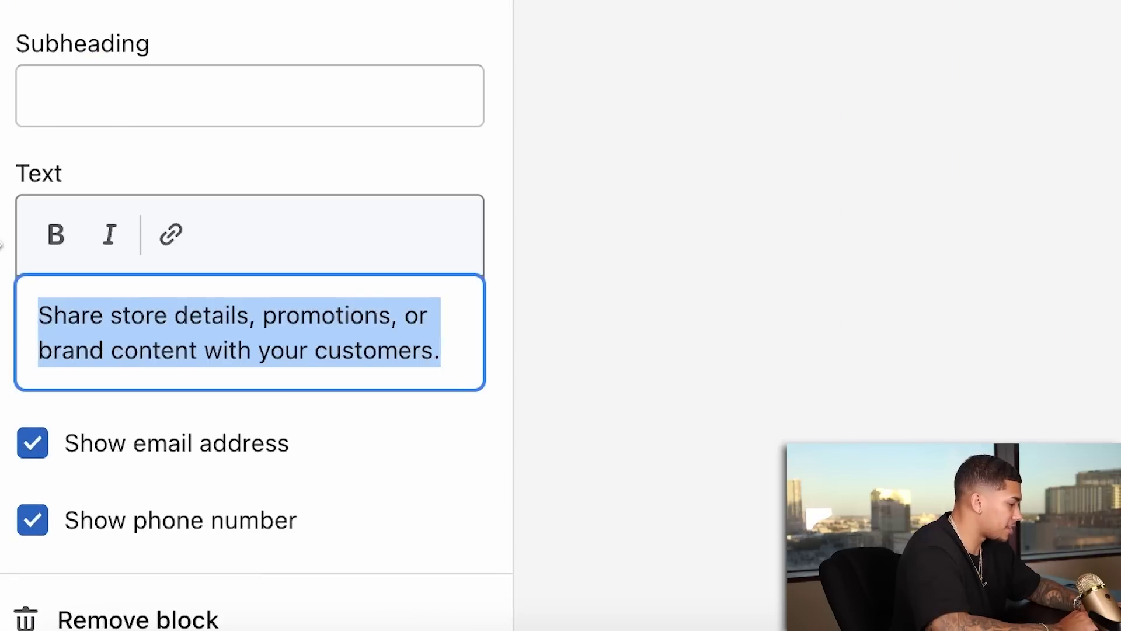
key(ctrl+v)
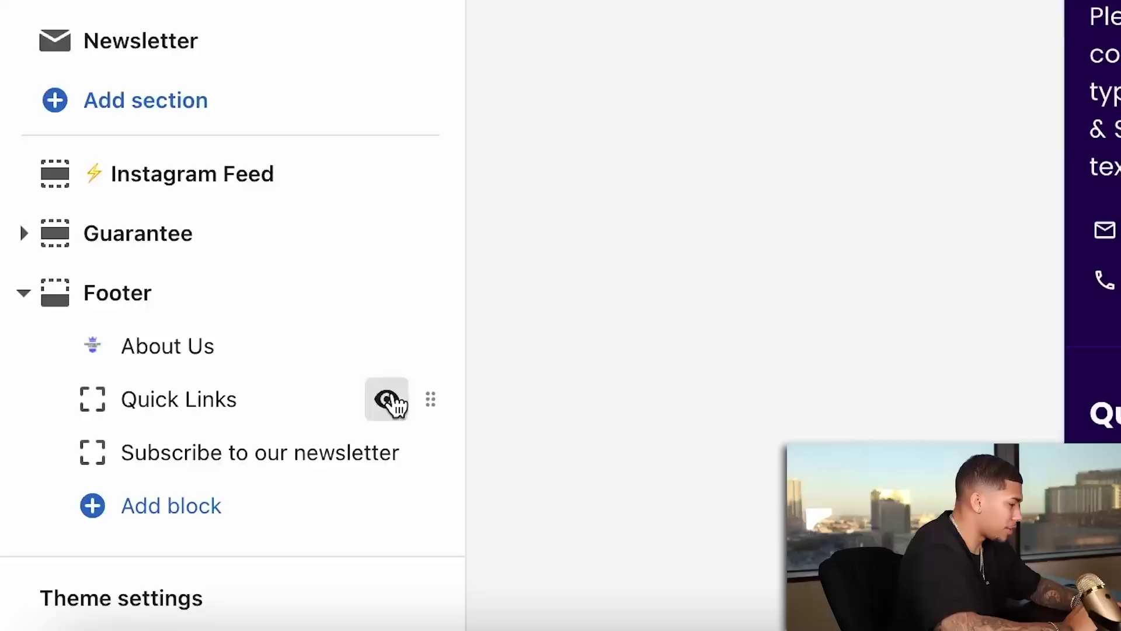
click(391, 401)
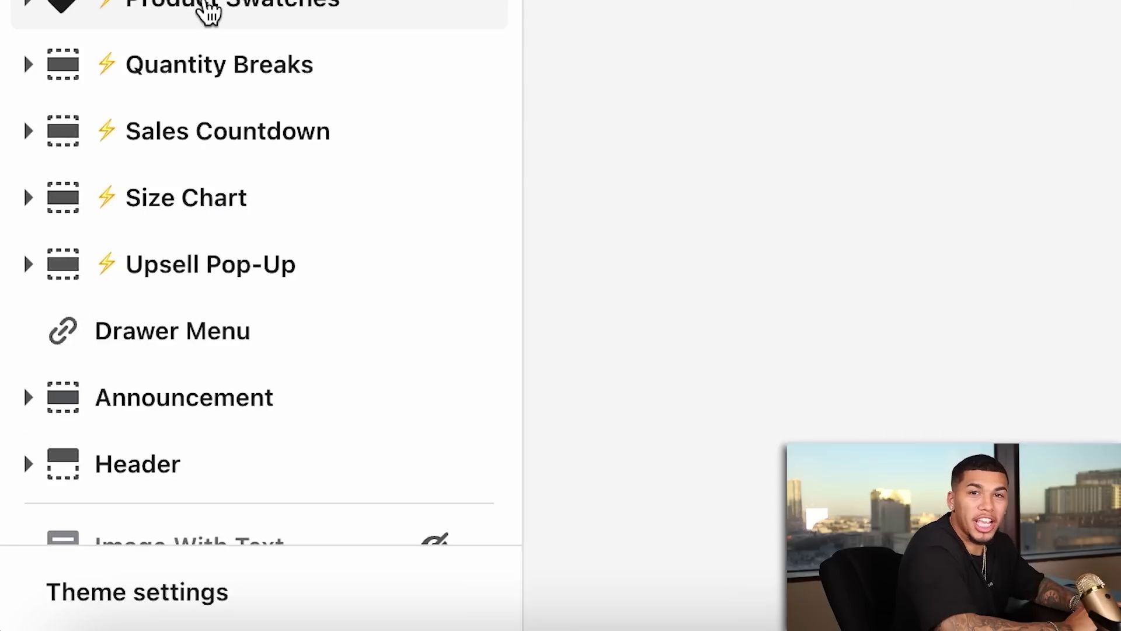
Set the announcement background colour to 5271FF in the theme colours and select its hex code for reuse.
click(125, 591)
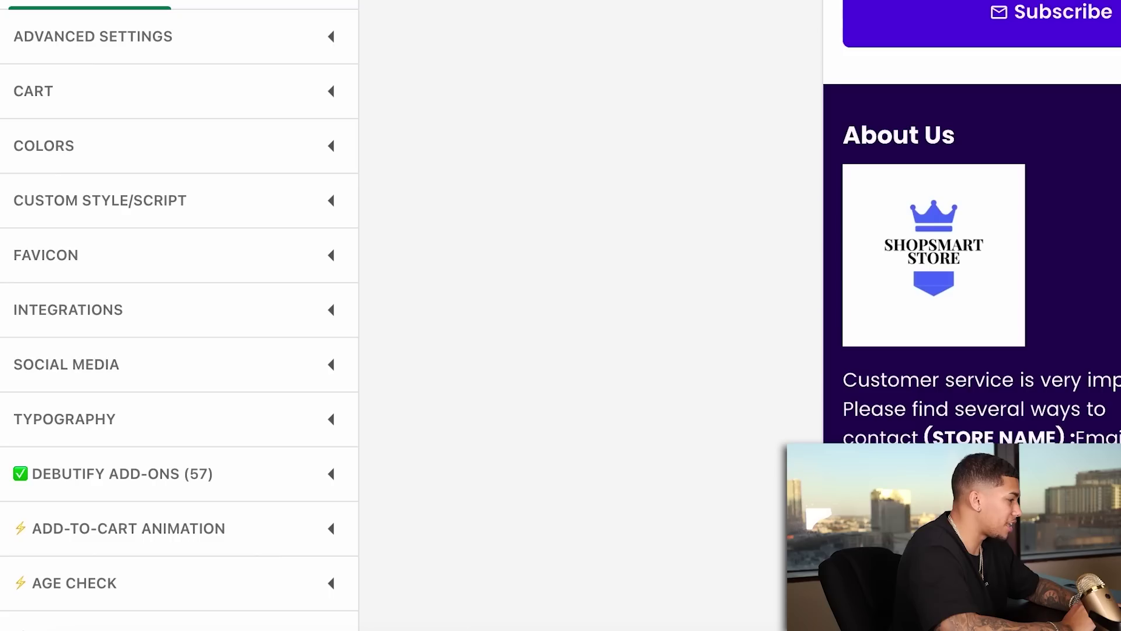
click(117, 154)
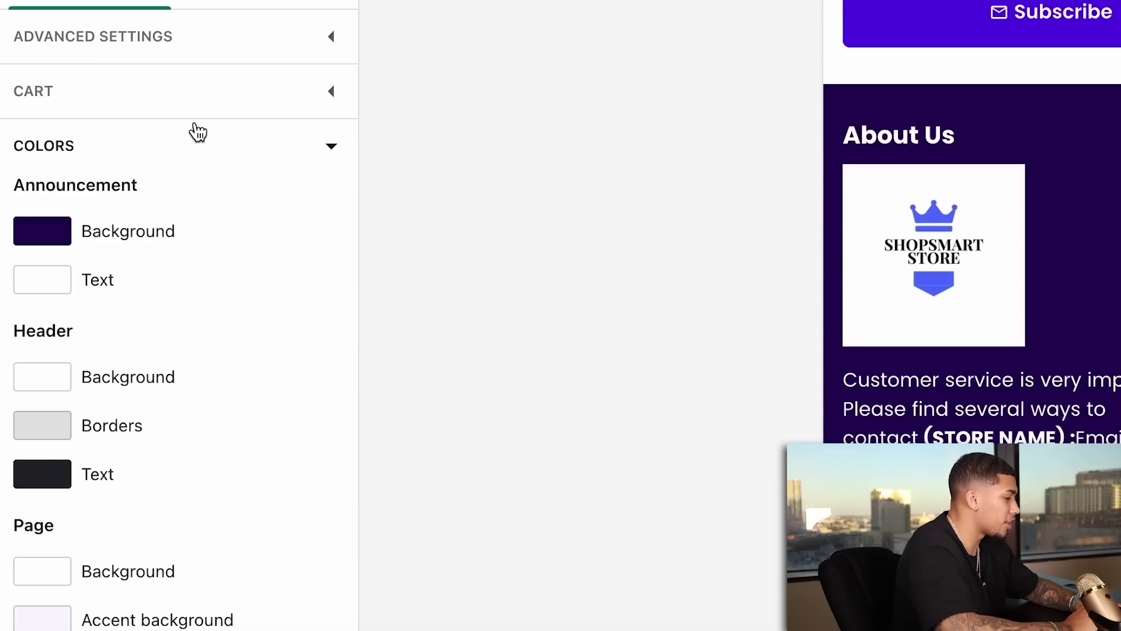
scroll(196, 130, down, 2)
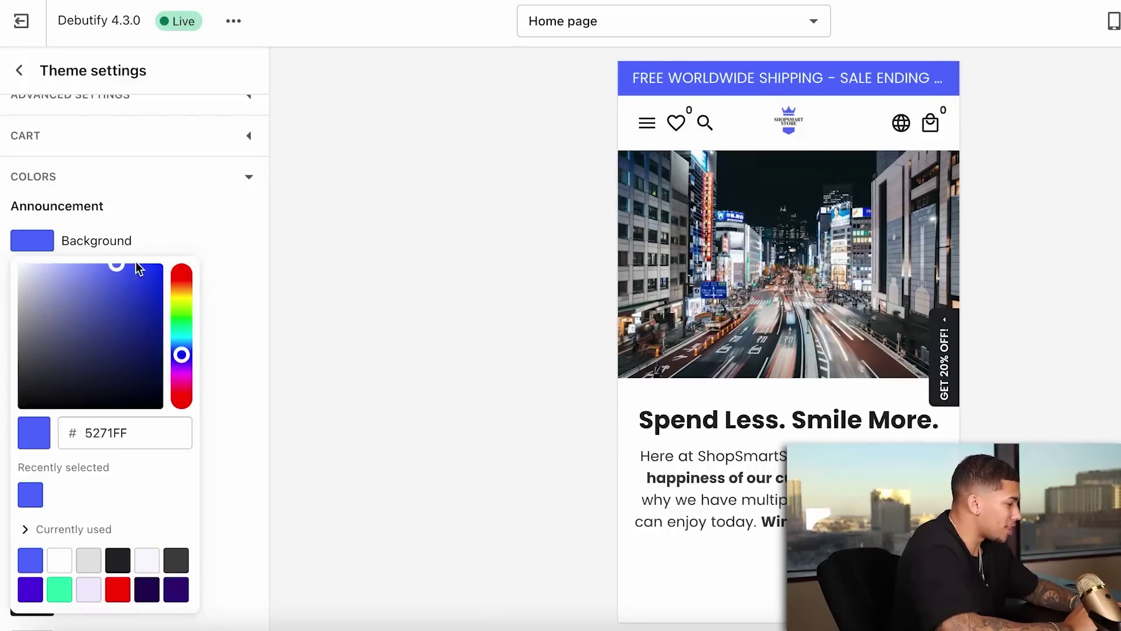
double_click(119, 434)
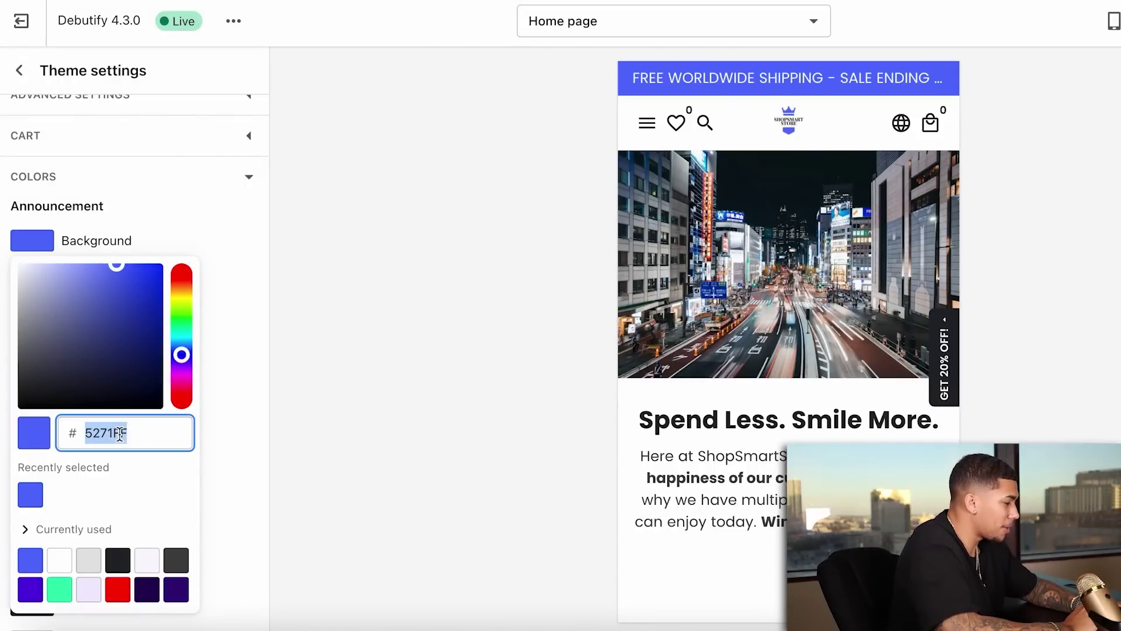
click(249, 355)
Set the page buttons' colour to 5271FF and open the drawers' background colour for editing.
scroll(218, 355, down, 4)
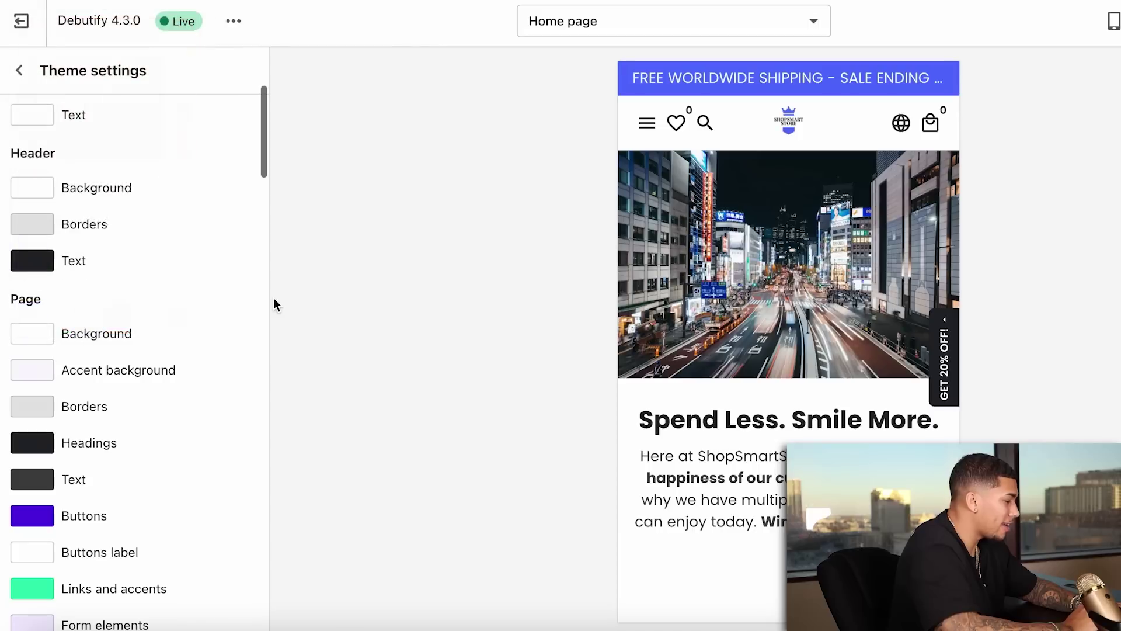
scroll(228, 355, down, 3)
click(18, 391)
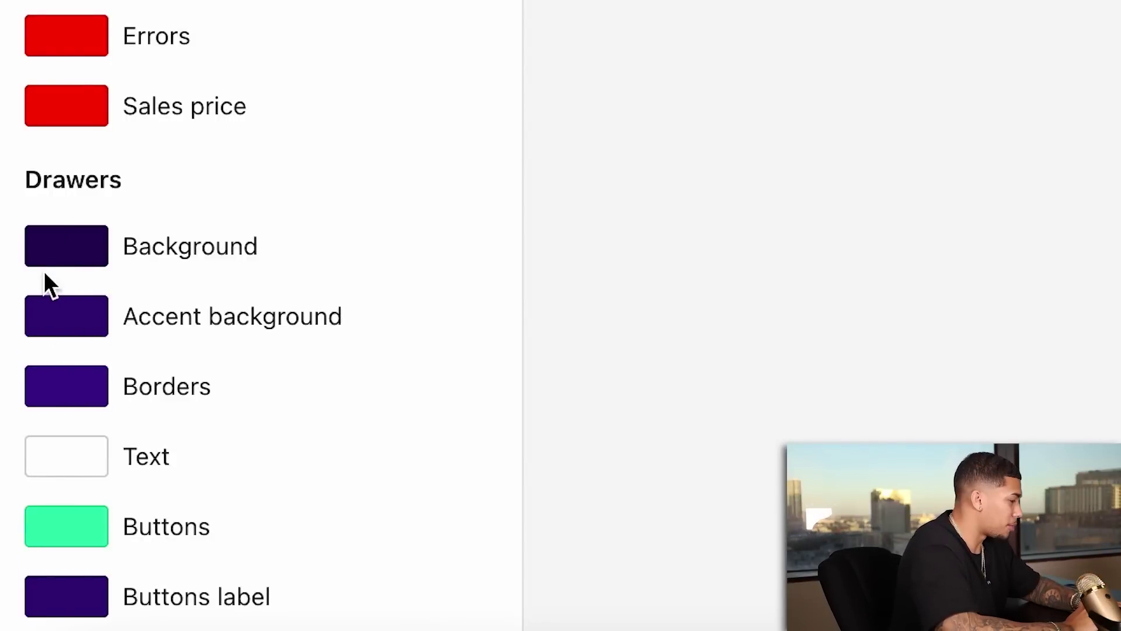
click(58, 255)
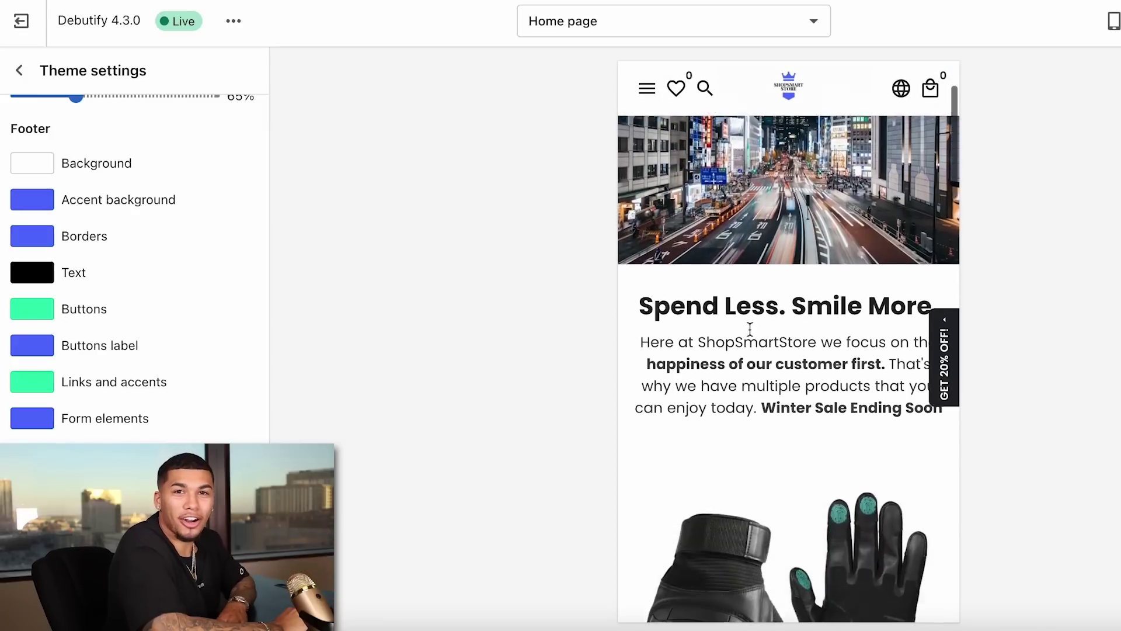
Review the home page preview from the Featured Content text down through the featured product's details.
scroll(749, 328, down, 10)
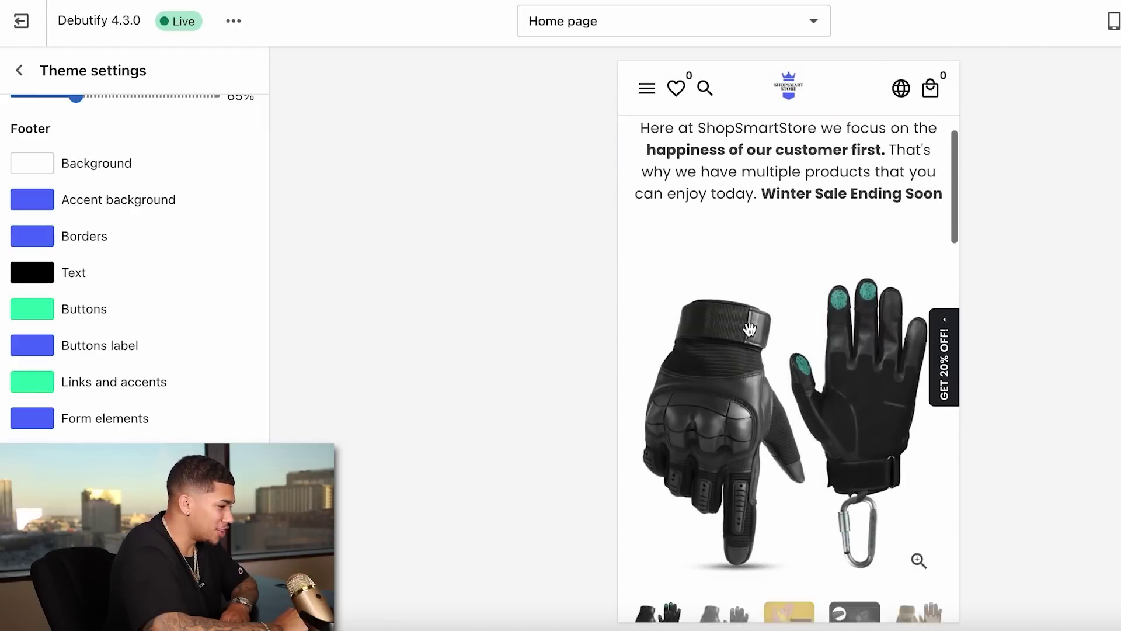
scroll(749, 329, down, 5)
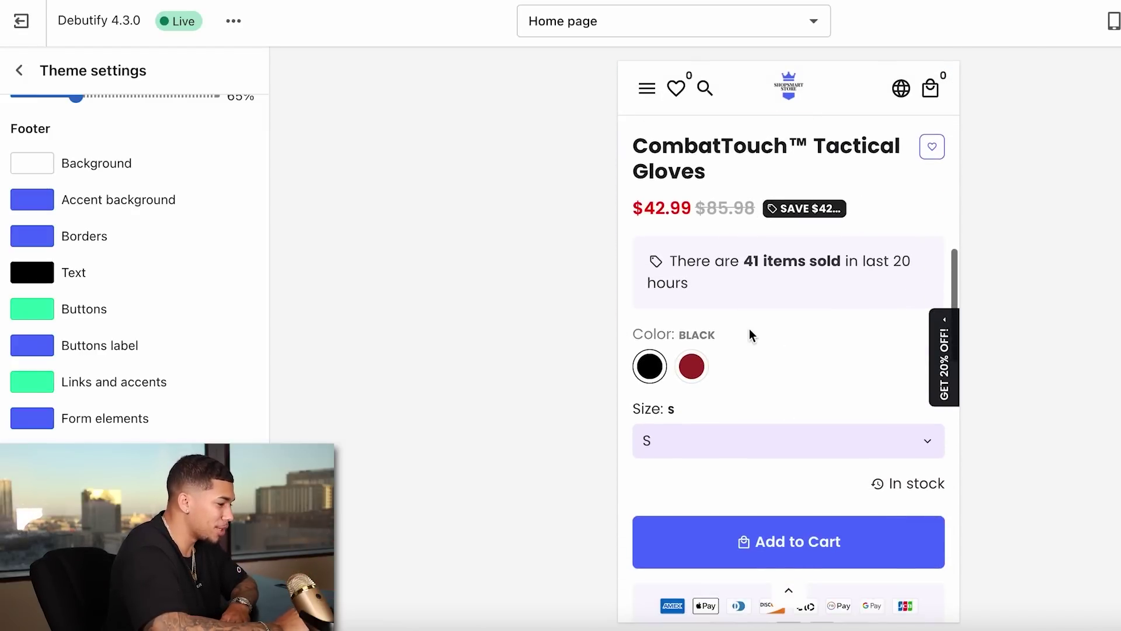